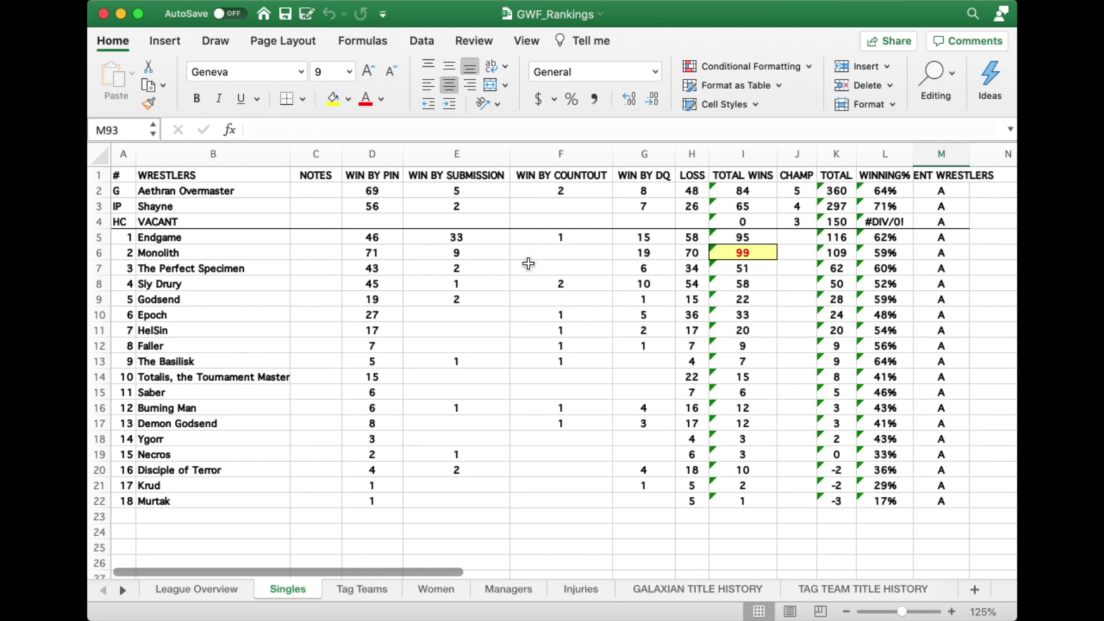
Step: Scroll through the Excel Singles rankings table to review it
scroll(446, 221, "down", 3)
scroll(447, 222, "up", 3)
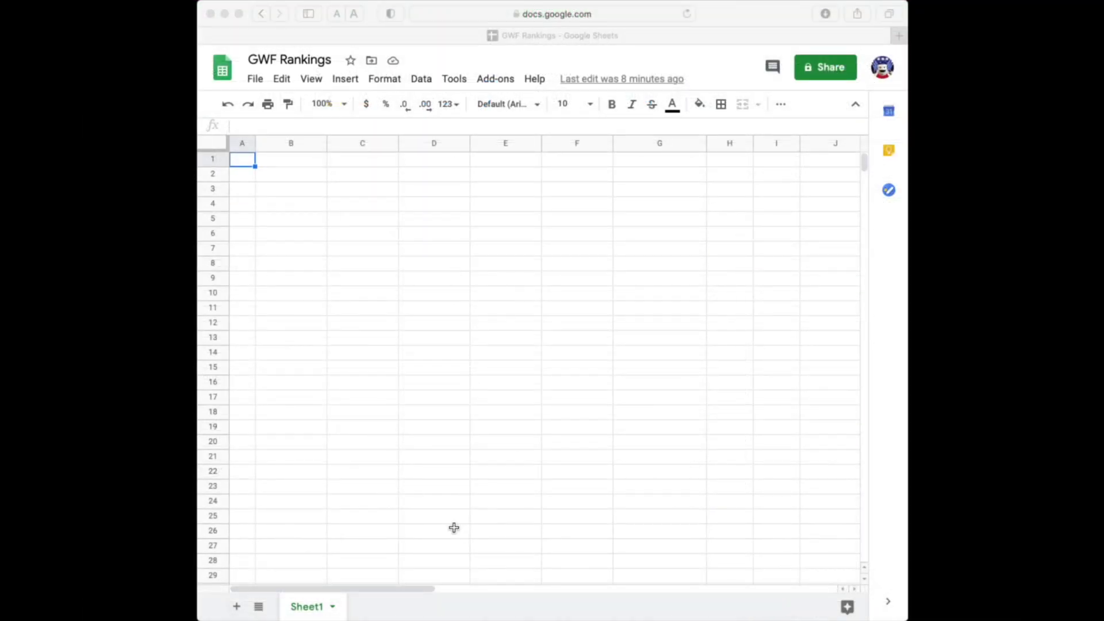
left_click(767, 24)
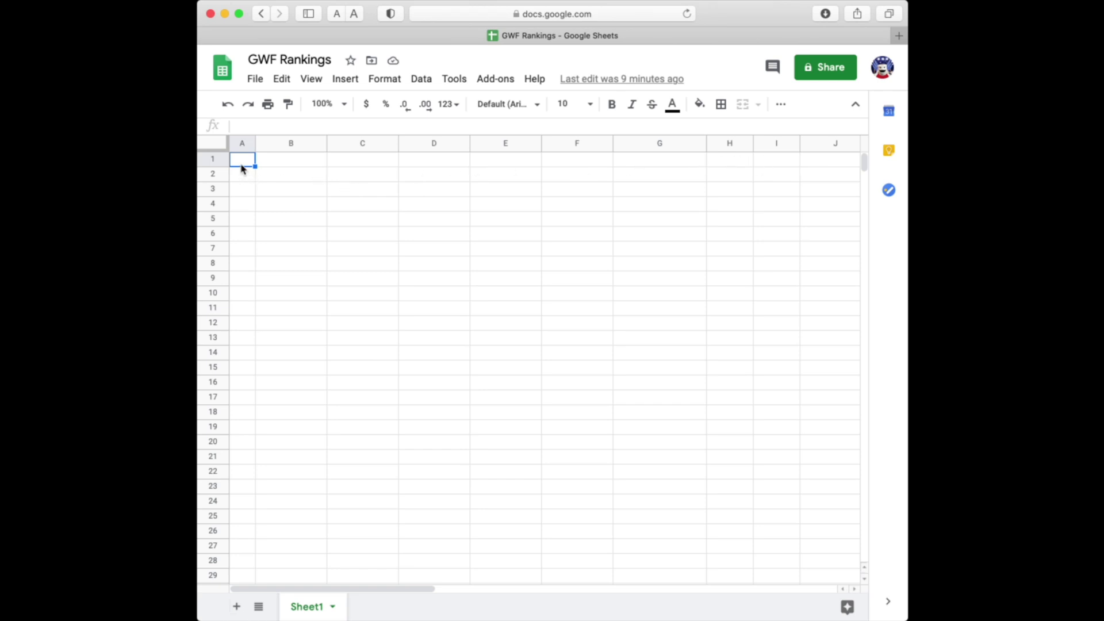
Step: Enter headers NO in A1 and WRESTLER in B1, and GC in A2
type("NO")
key("Tab")
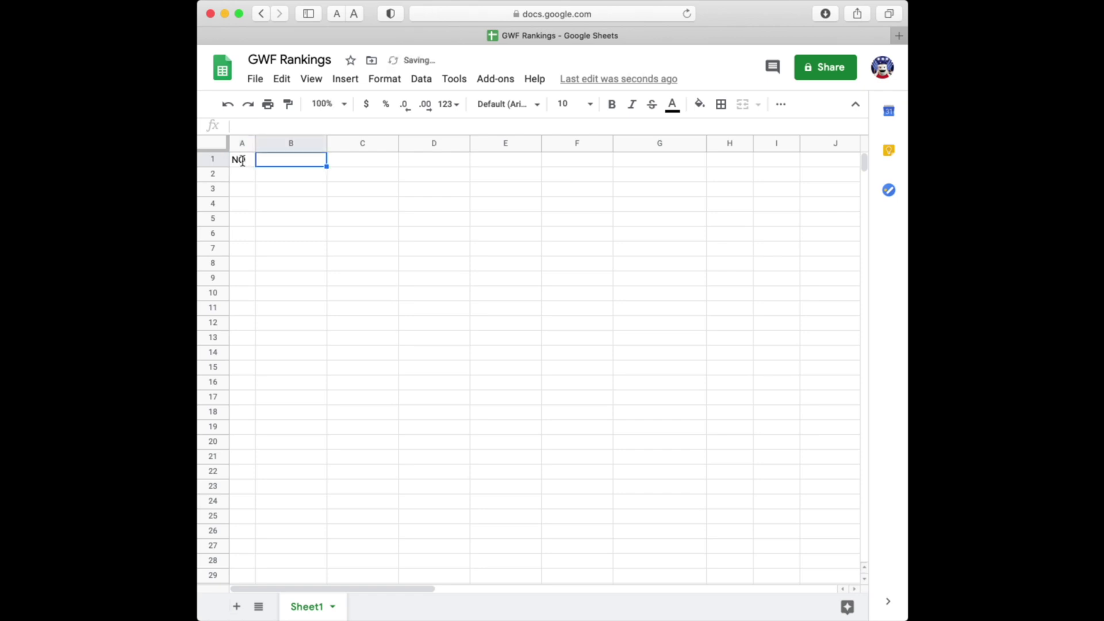
type("WRESTLER")
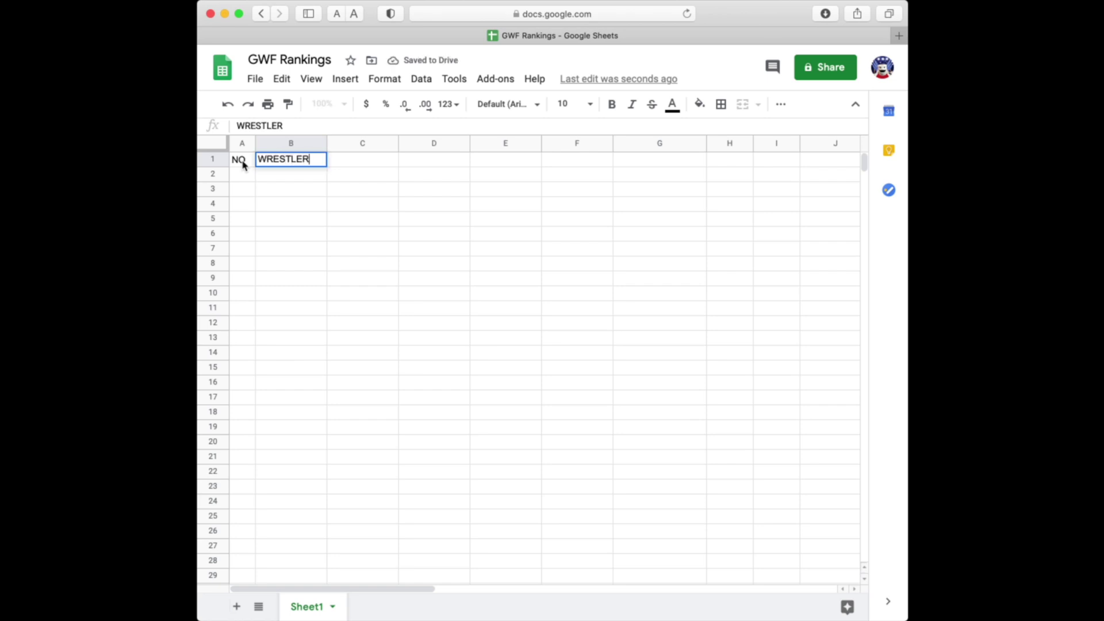
key("Tab")
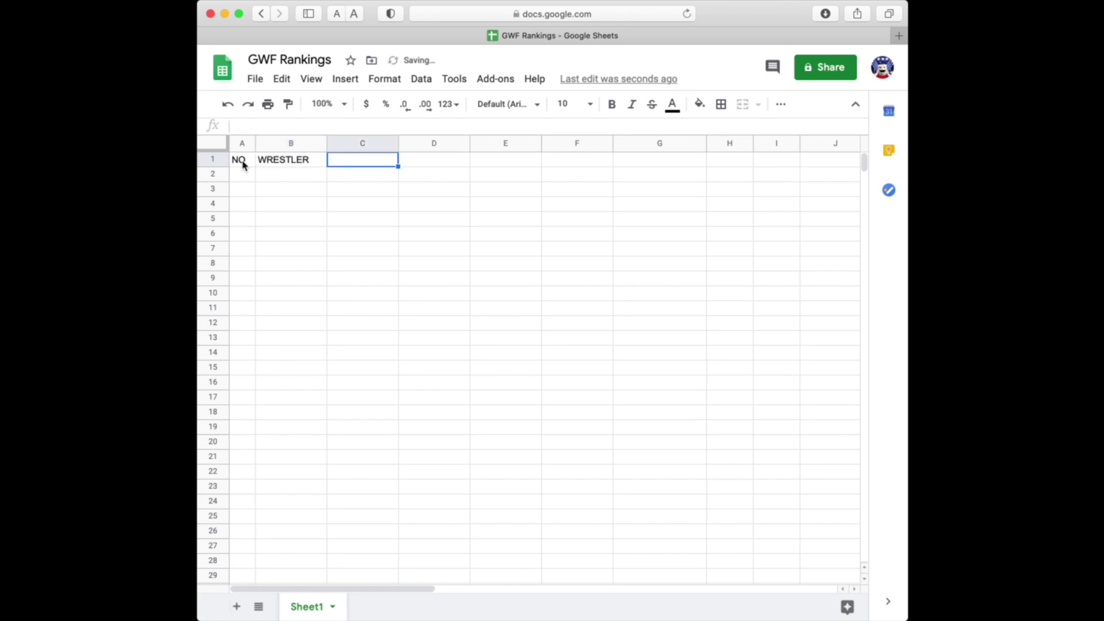
left_click(245, 178)
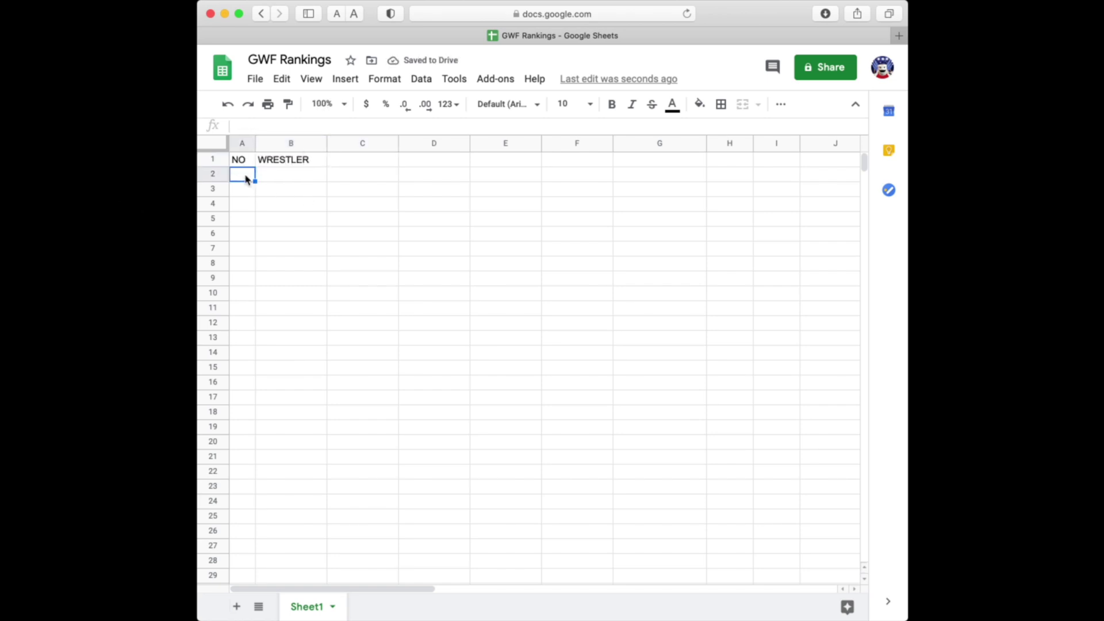
type("GC")
key("Return")
Step: Number the wrestler rows down column A from A3, starting 1, 2, 3 onward
left_click(246, 175)
key("Down")
type("1")
key("Return")
type("2")
key("Return")
type("3")
key("Return")
type("4")
key("Return")
type("5")
key("Return")
type("6")
key("Return")
type("7")
key("Return")
type("8")
key("Return")
type("9")
key("Return")
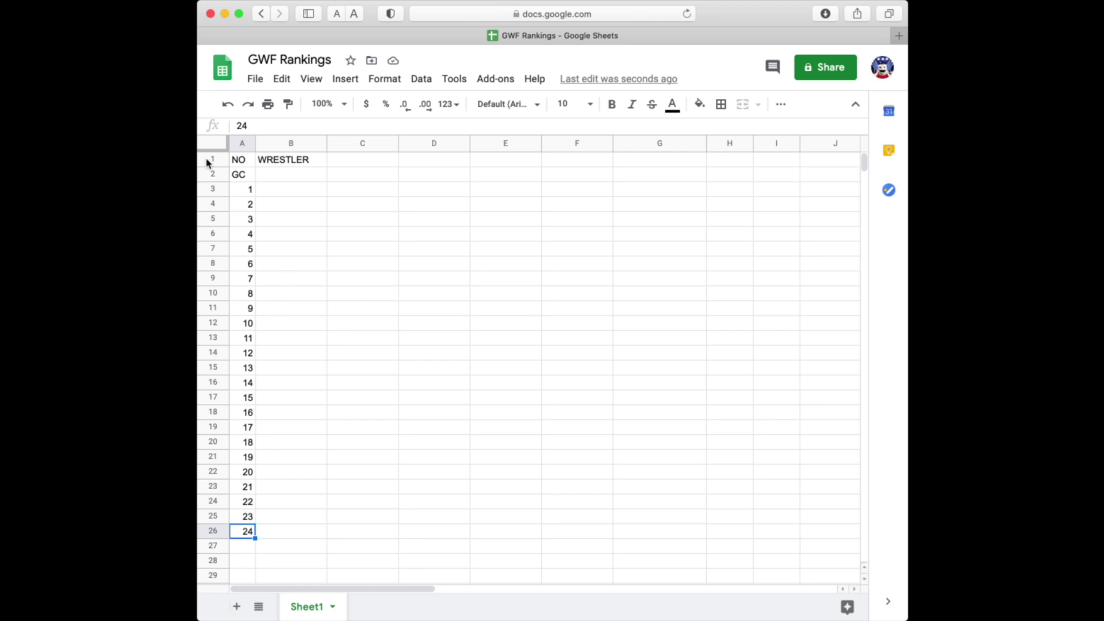
Step: Paste the 24 wrestler names copied from another window into column B starting at B3
left_click(178, 124)
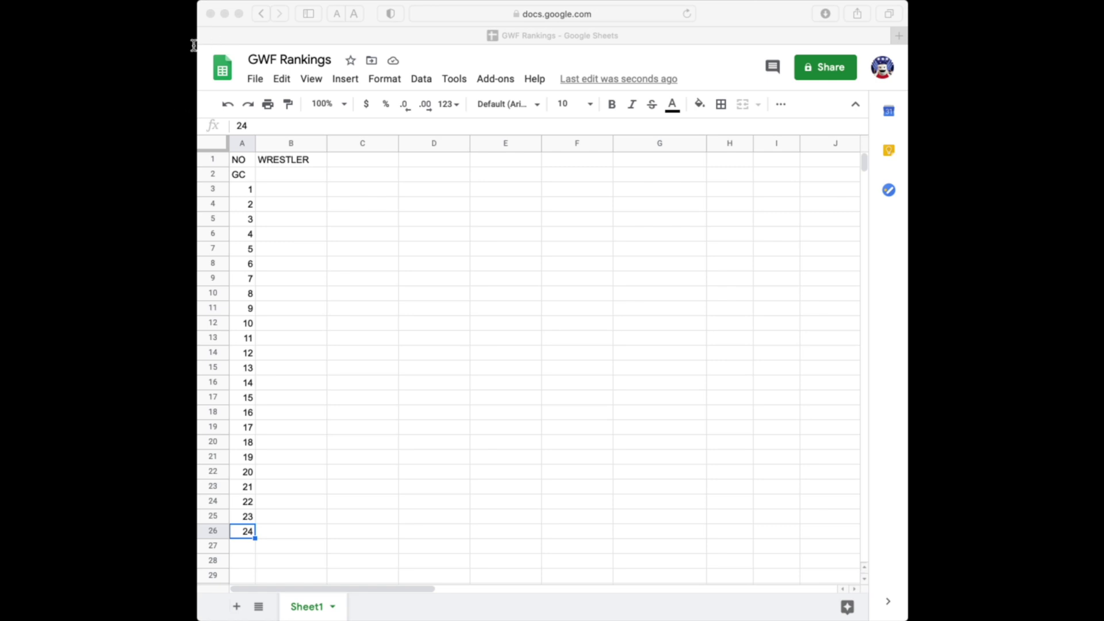
left_click(290, 189)
type("Omega Star Warrior Thantos Mutant Wolf Brute Massacre Pit Viper Pulsar Invincible Krakan Lord Nexus Massif Actagon Proteus Commander Sam Exo-King Vanity Killer Queen Exocutioner Ghengis Kahn Beast-RIder Renegade Commander Sam Comrade Terror")
left_click(368, 240)
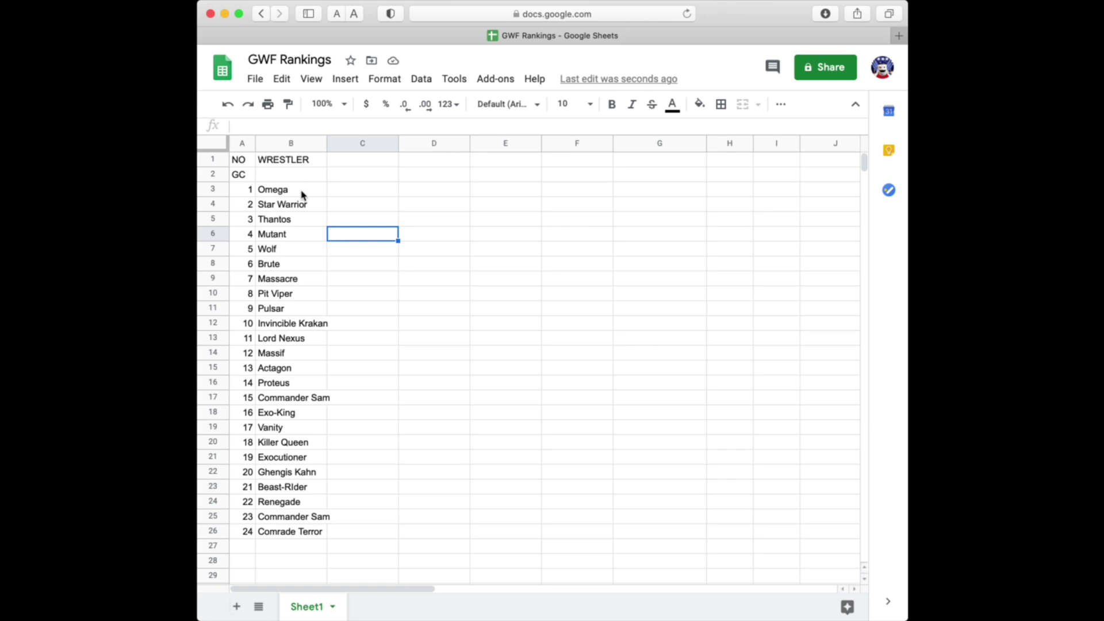
left_click(361, 163)
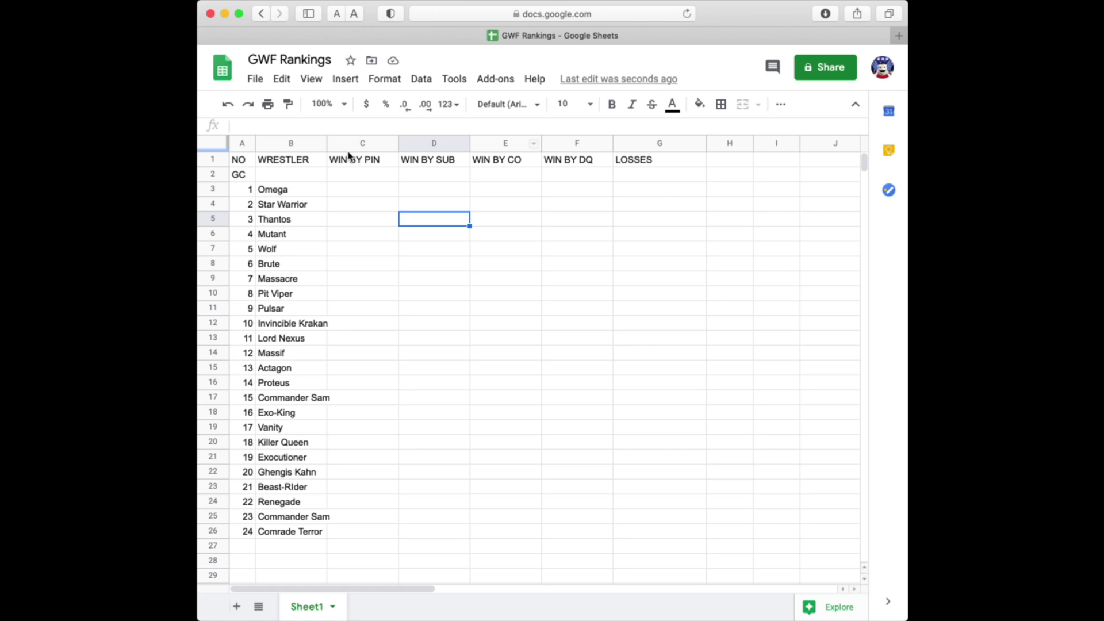
Step: Make header row 1 and the numbers in column A bold
left_click_drag(240, 161, 723, 158)
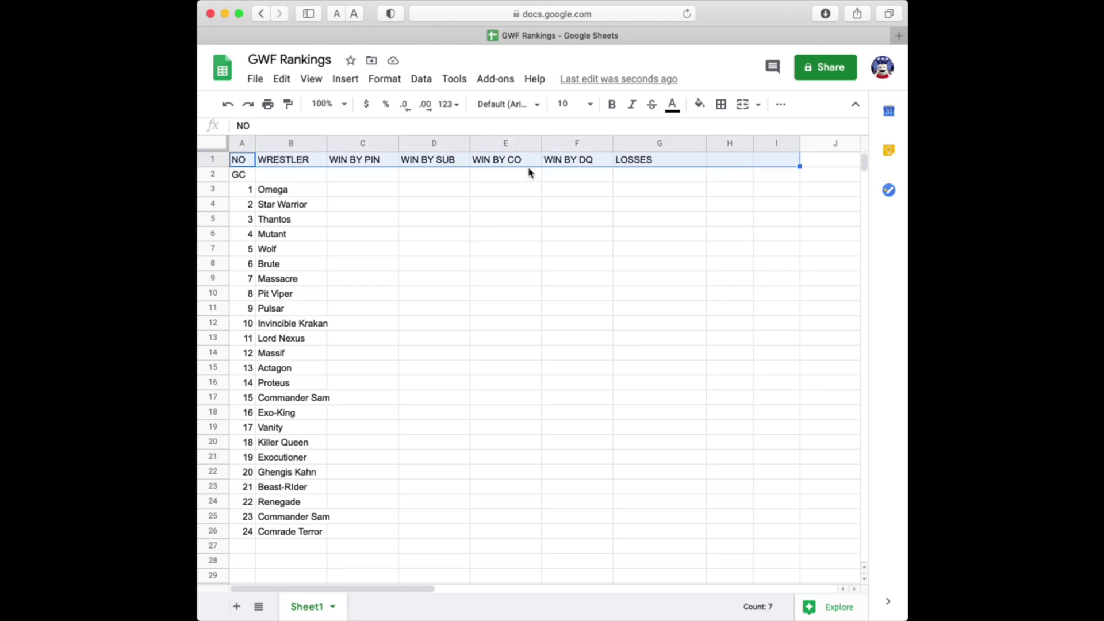
left_click(213, 159)
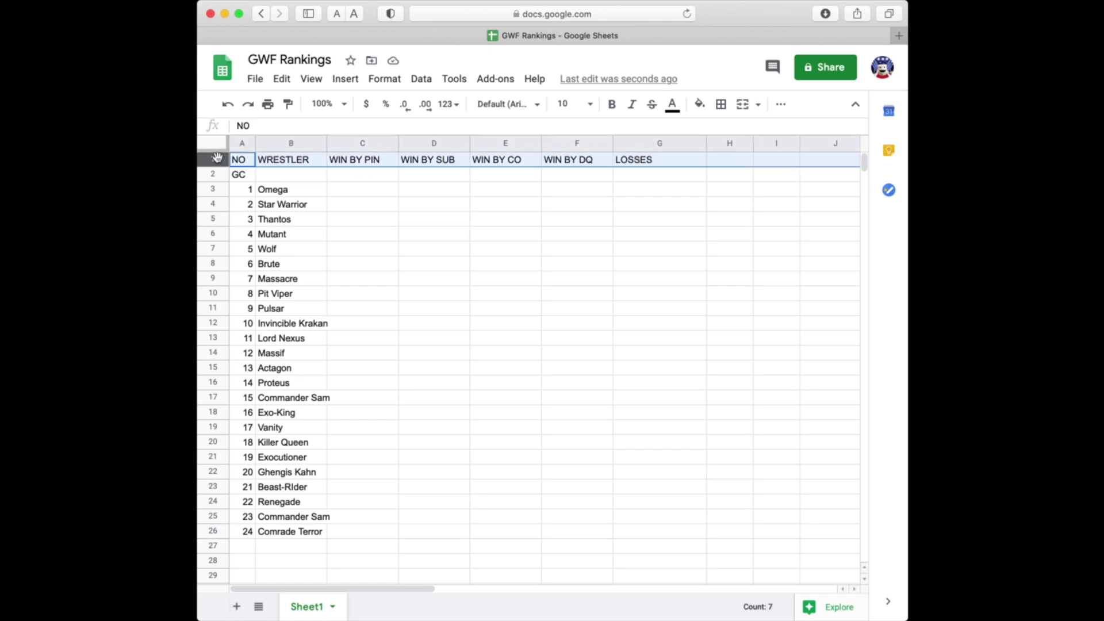
key("super+b")
left_click(395, 178)
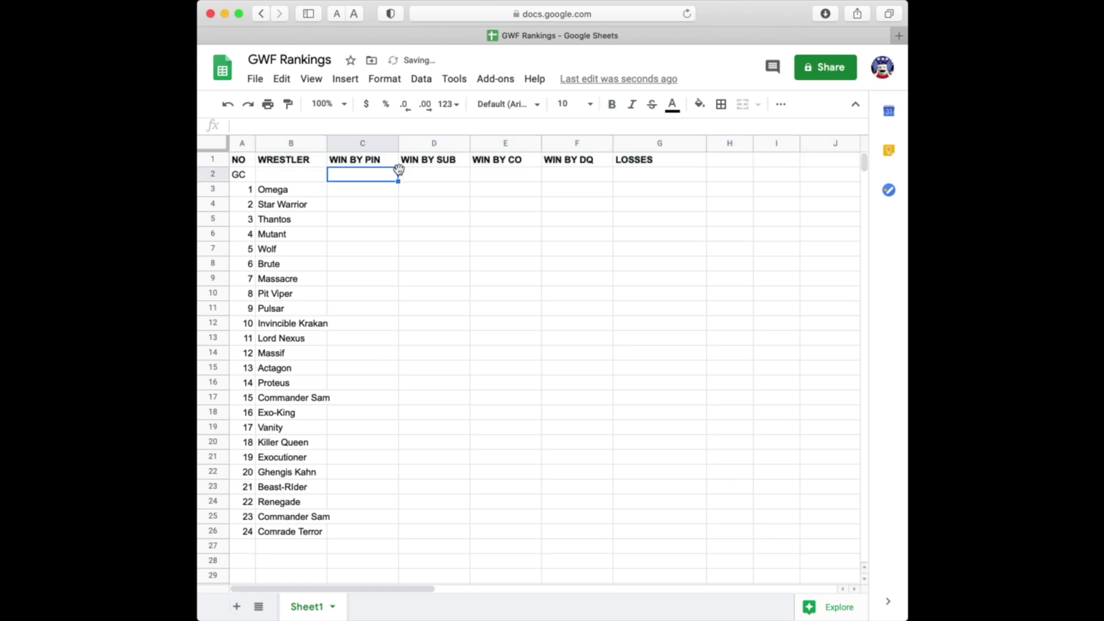
left_click(243, 144)
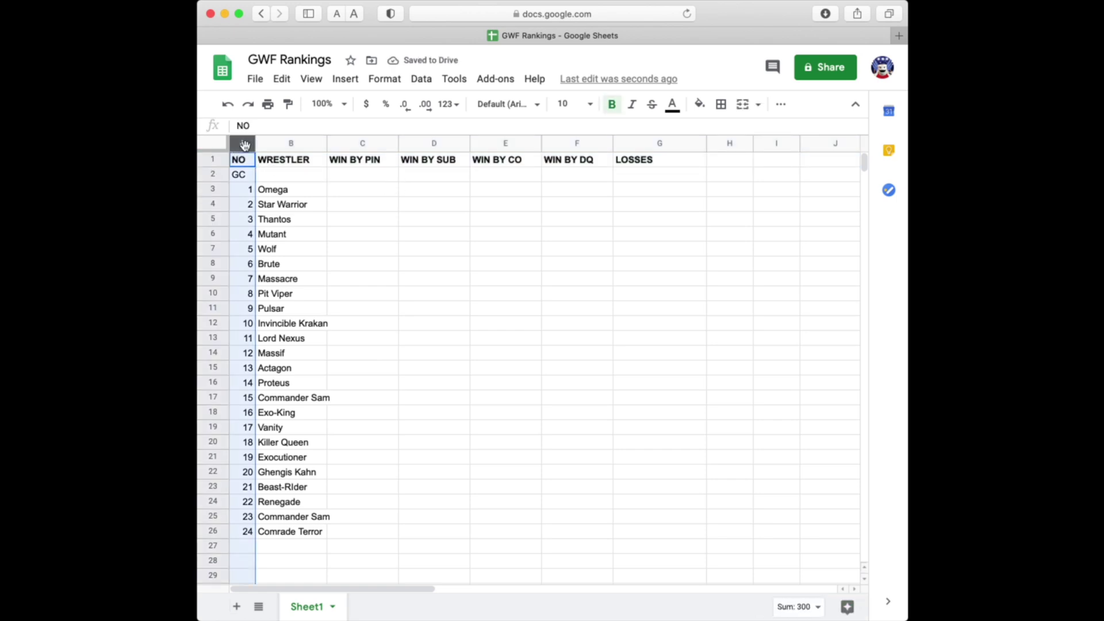
key("super+b")
key("super+b")
left_click(352, 191)
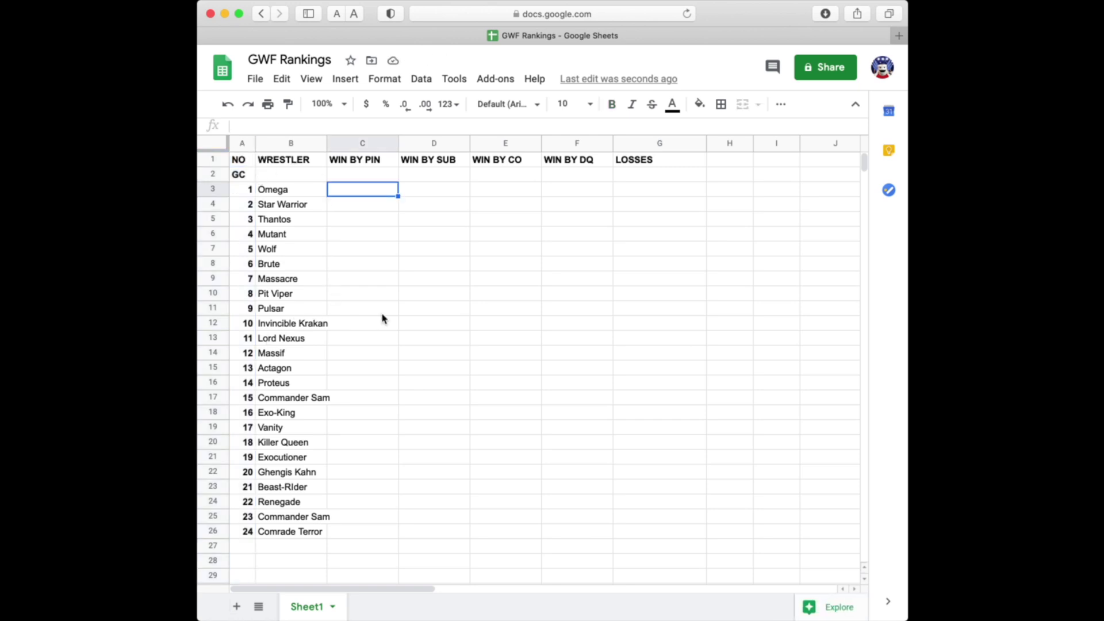
Step: Narrow columns C through G to fit the win-type and LOSSES headers
left_click_drag(397, 143, 388, 147)
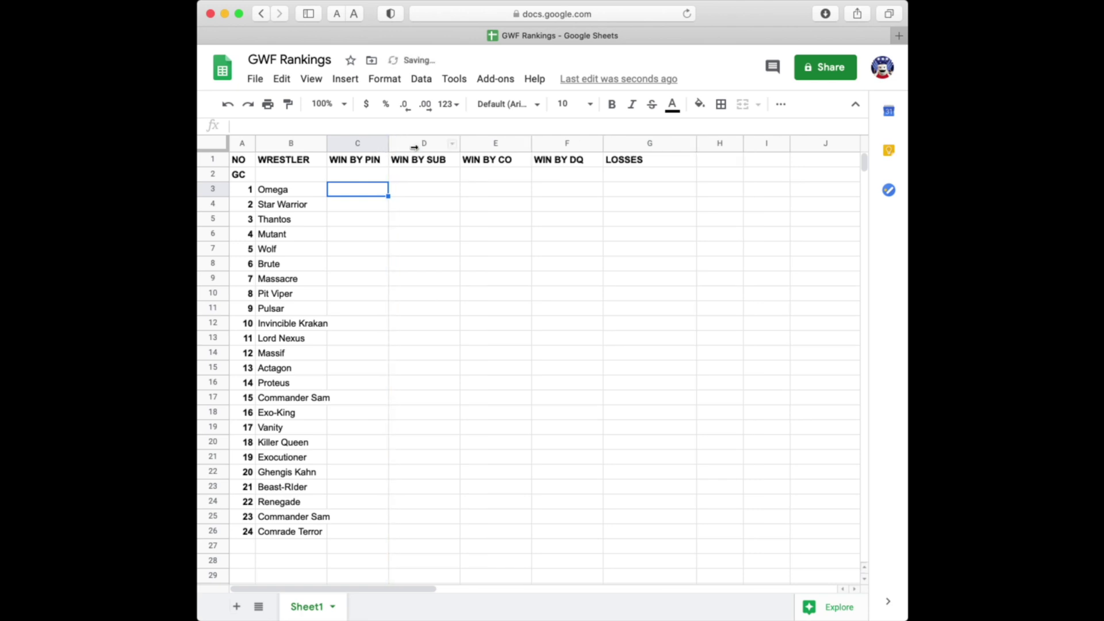
left_click_drag(460, 145, 454, 148)
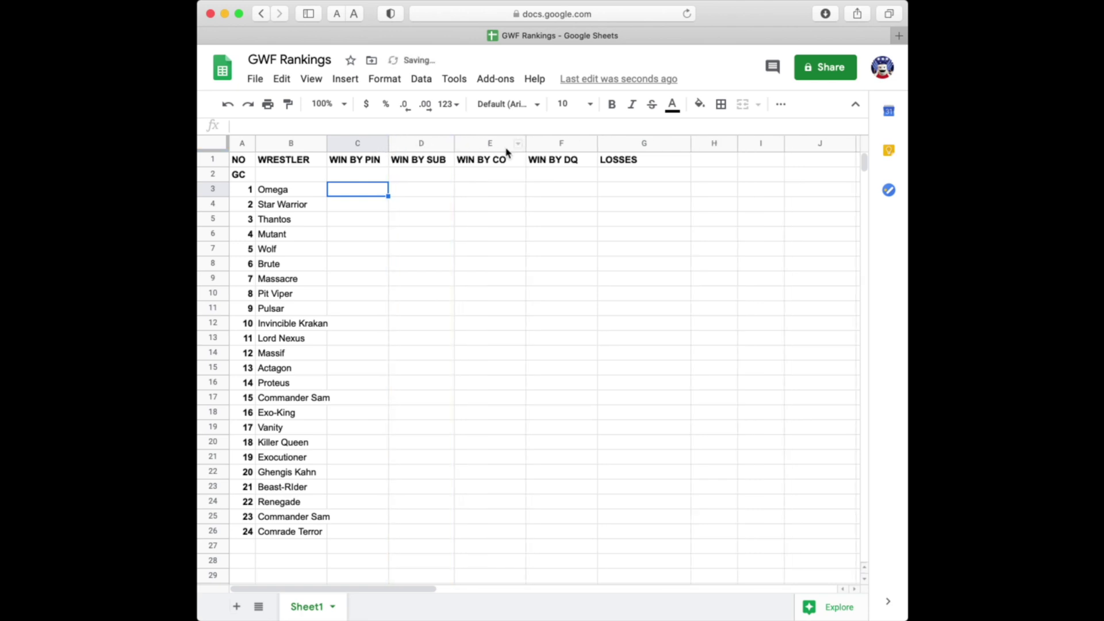
left_click_drag(525, 147, 514, 148)
left_click_drag(585, 145, 575, 149)
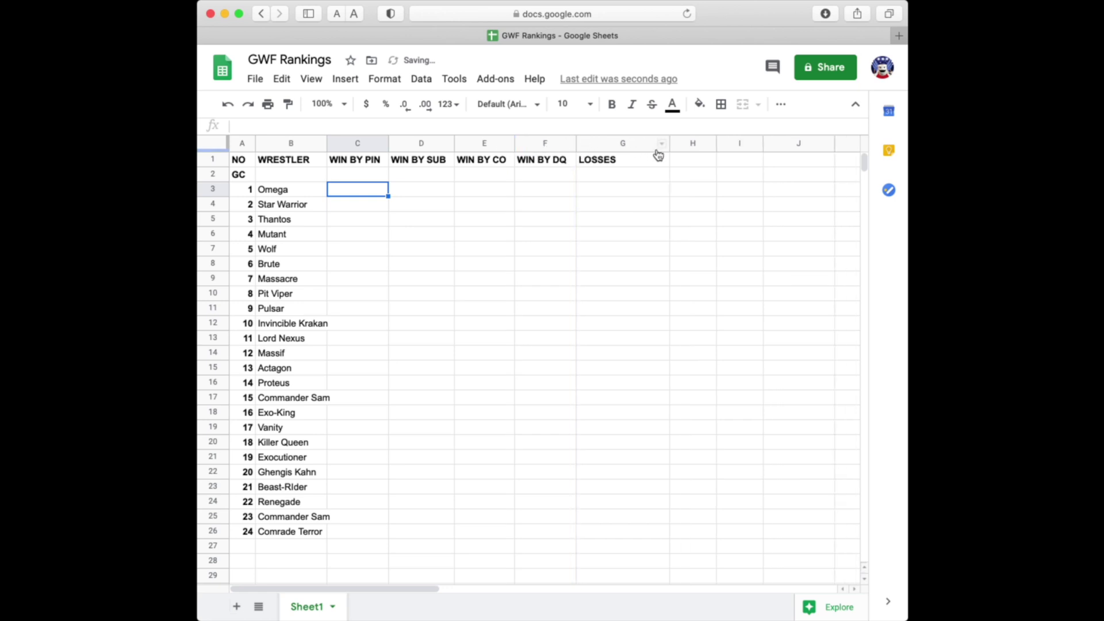
left_click_drag(668, 145, 634, 150)
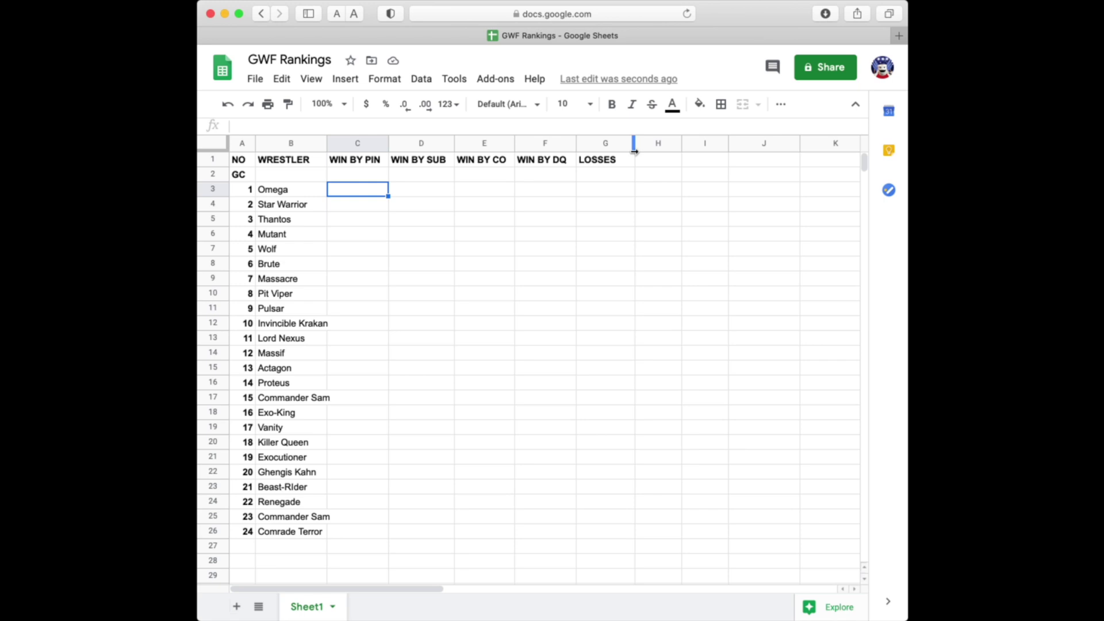
Step: Enter the TOTAL header in H1 after LOSSES
left_click(647, 162)
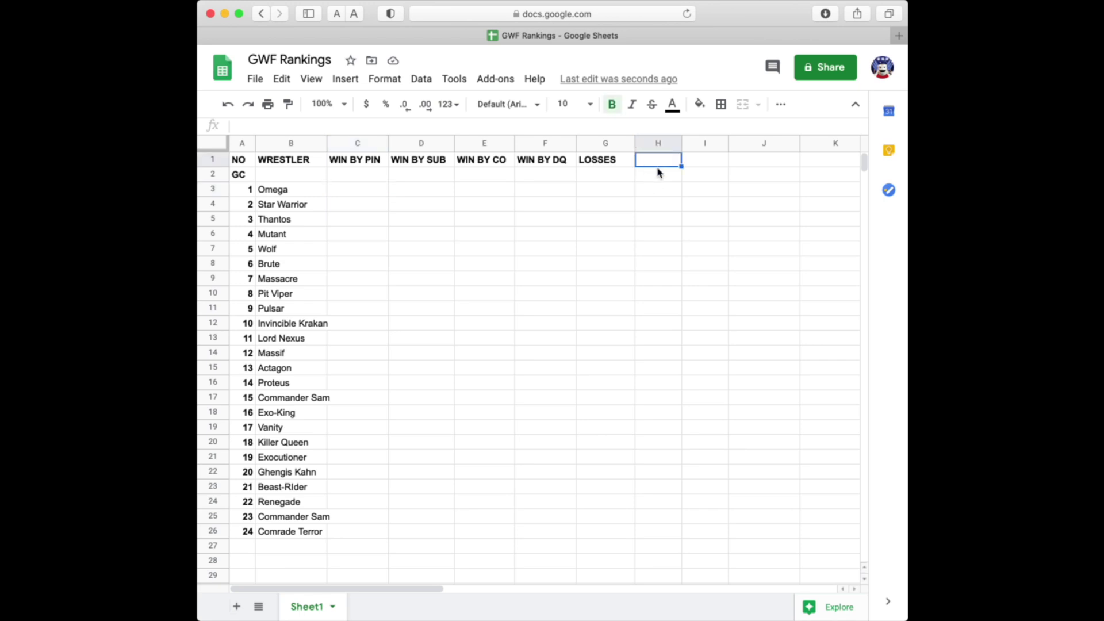
type("TOTAL")
key("Return")
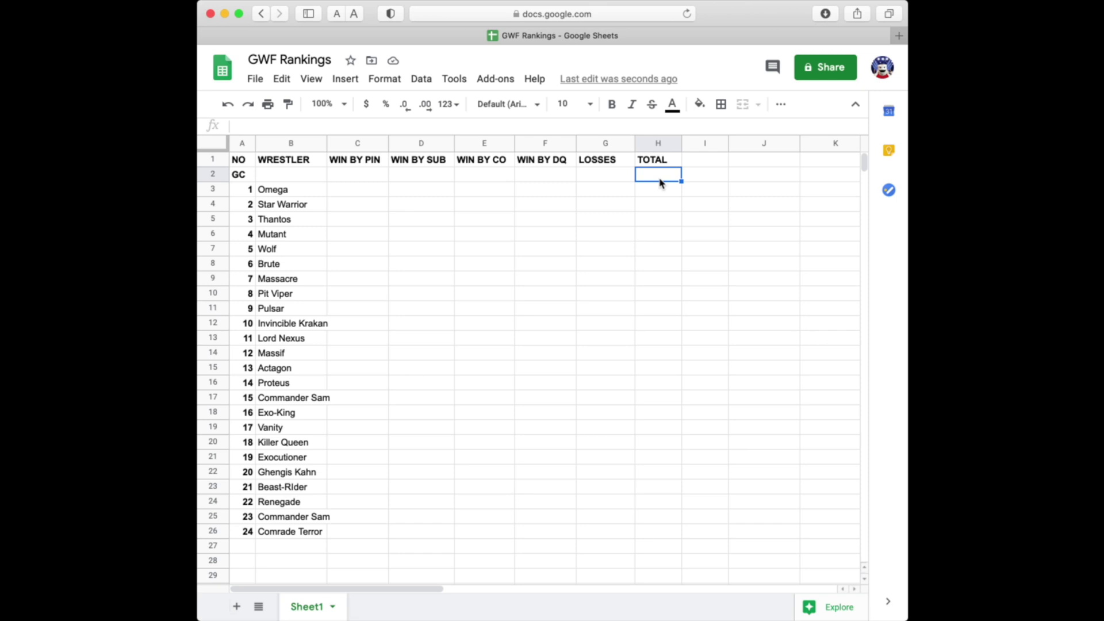
key("Down")
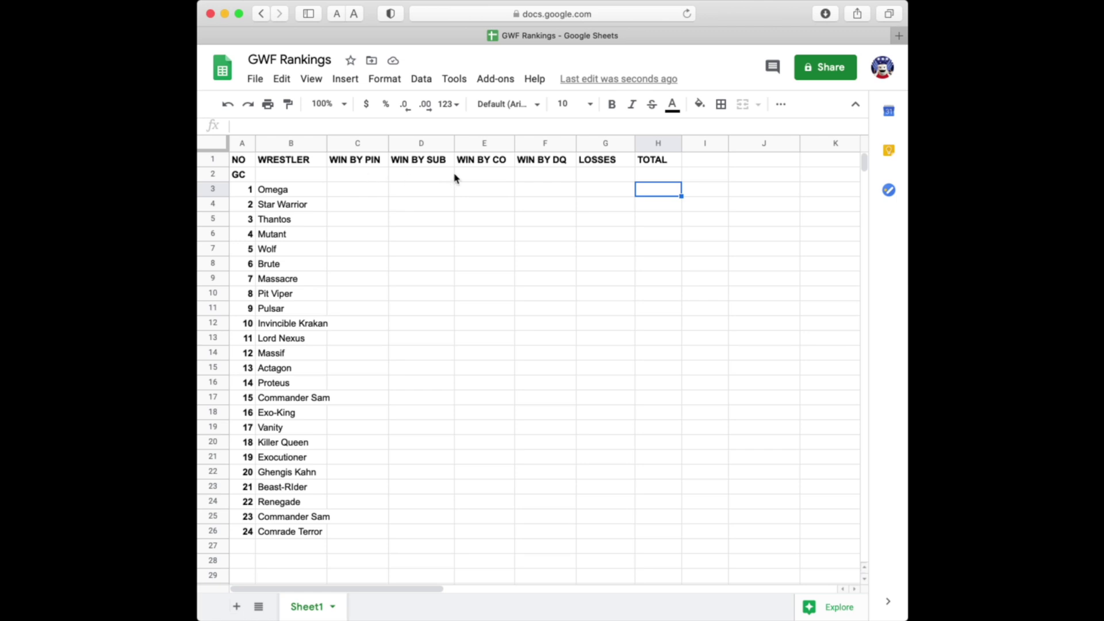
Step: Shorten the browser window and begin a formula with = in Omega's TOTAL cell H3
double_click(645, 191)
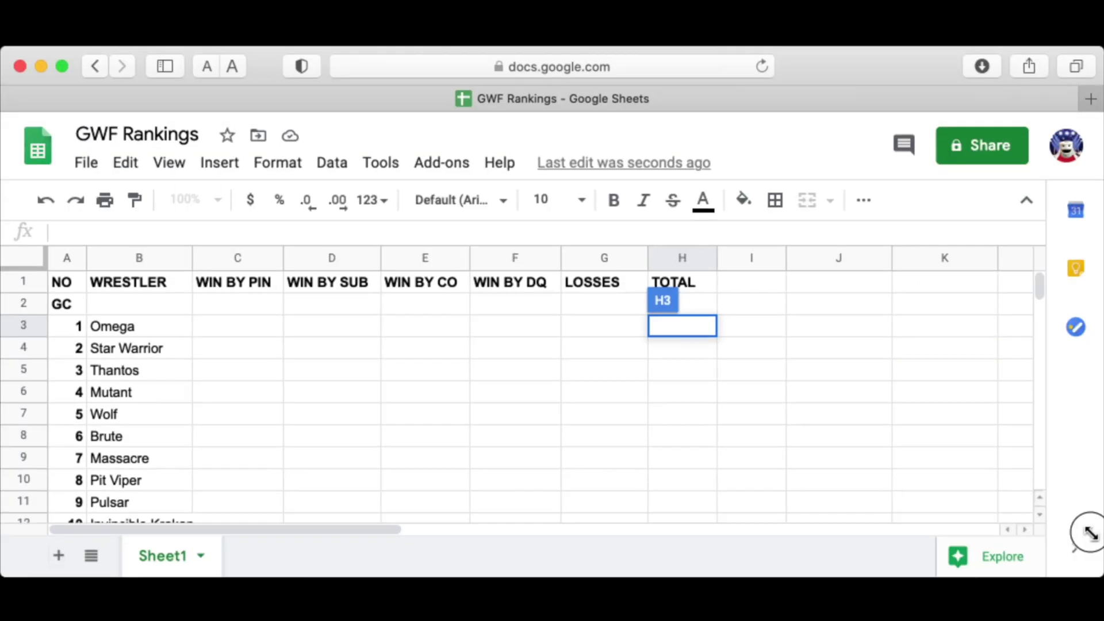
left_click_drag(1089, 532, 1095, 506)
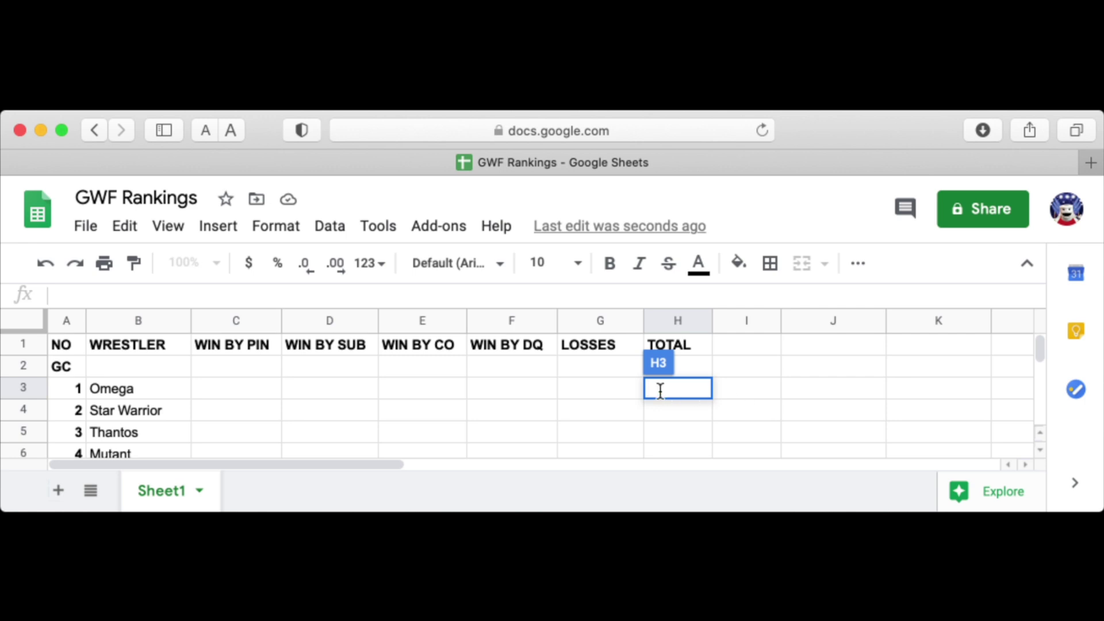
type("=")
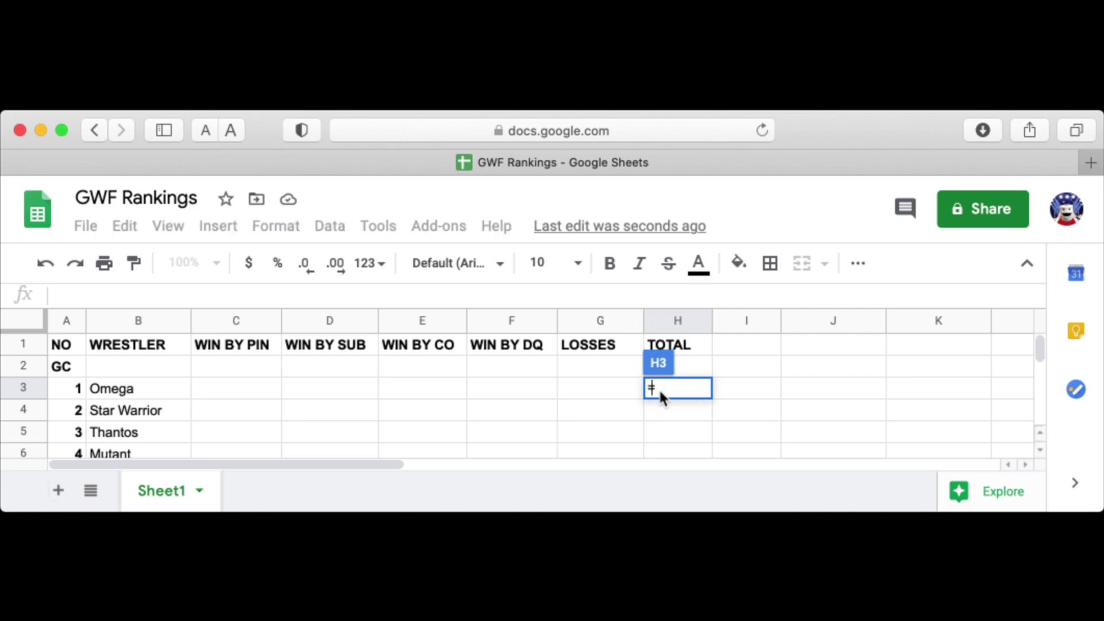